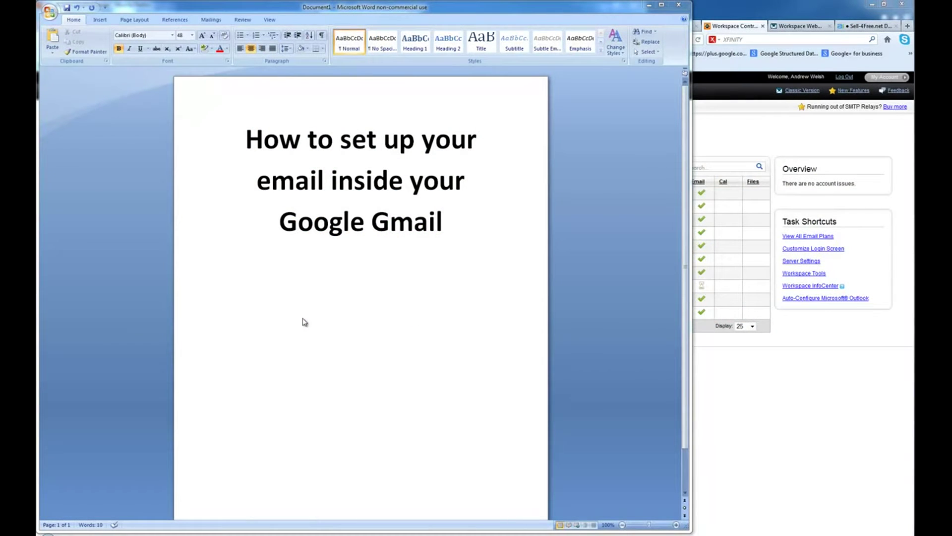
Launch the business account's webmail from Workspace Control Center, dismiss the Add Calendar popup, and open Tools.
left_click(713, 397)
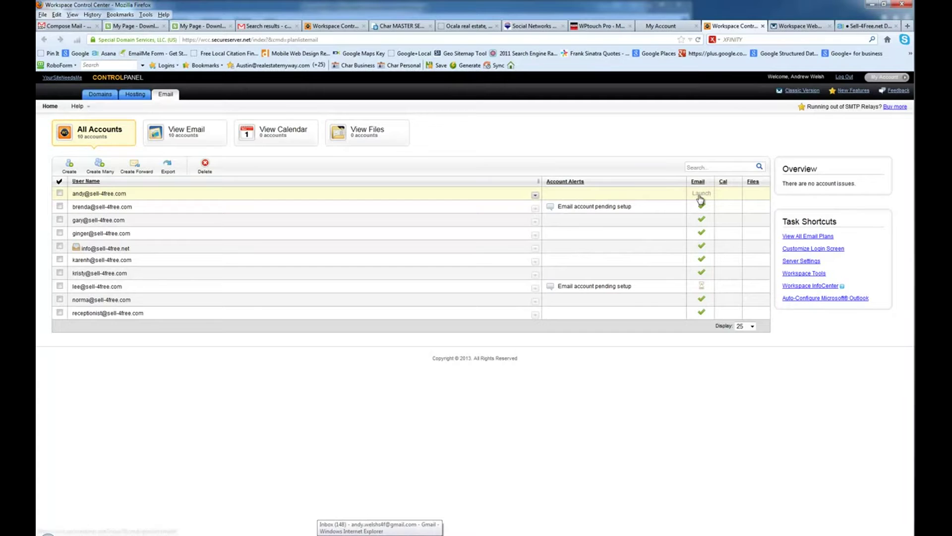
left_click(789, 25)
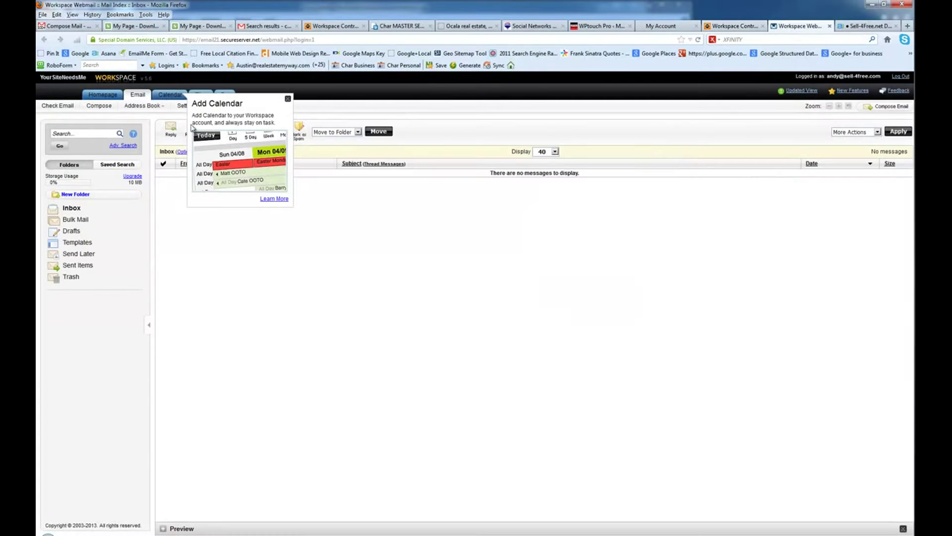
left_click(288, 99)
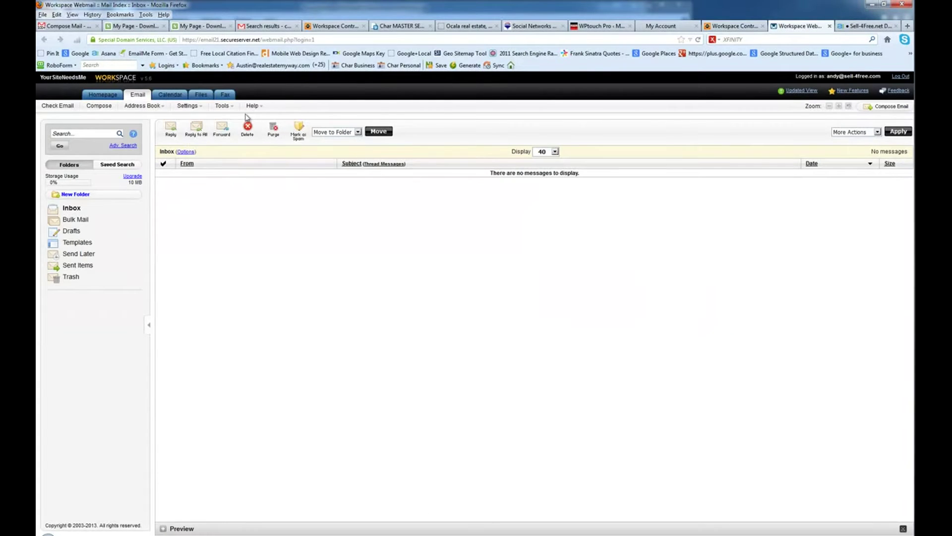
left_click(231, 107)
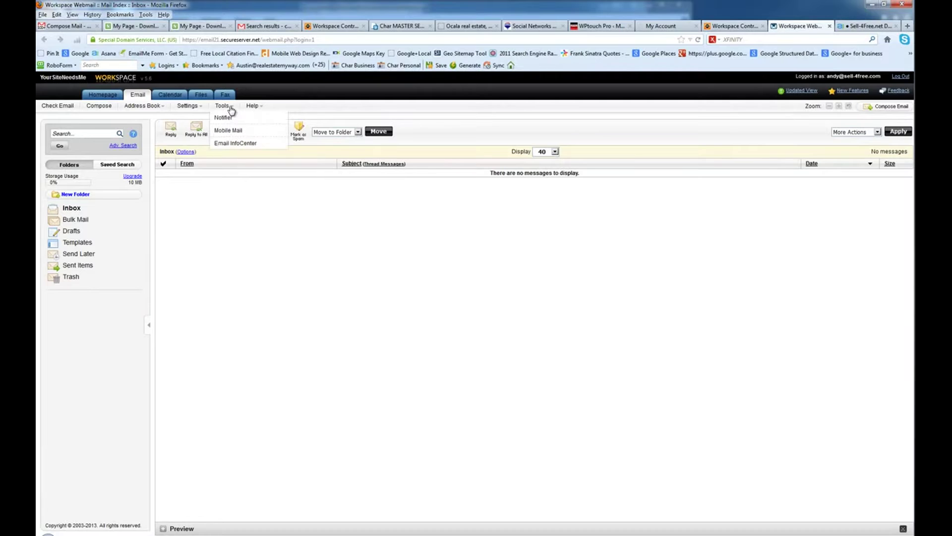
Open the Email InfoCenter with the POP and SMTP settings, then switch to the Gmail window.
left_click(230, 144)
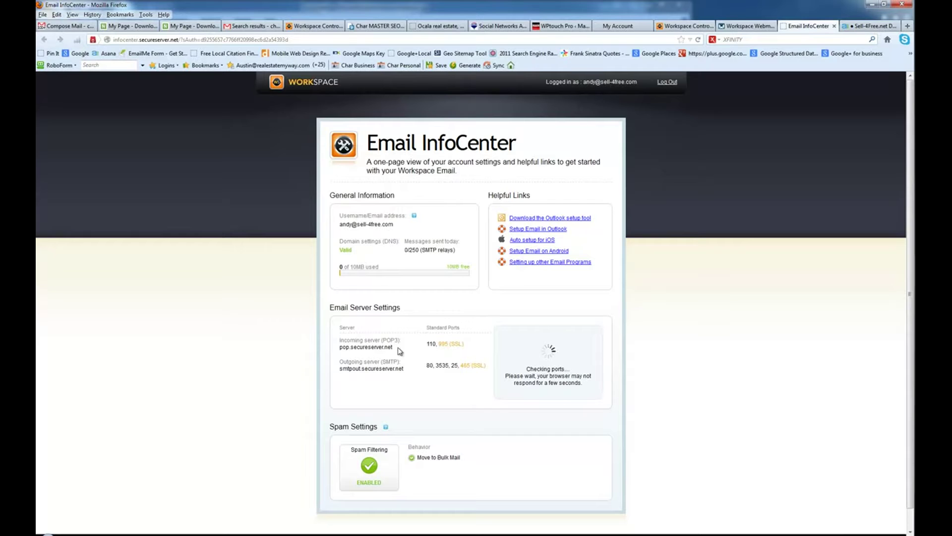
left_click(686, 26)
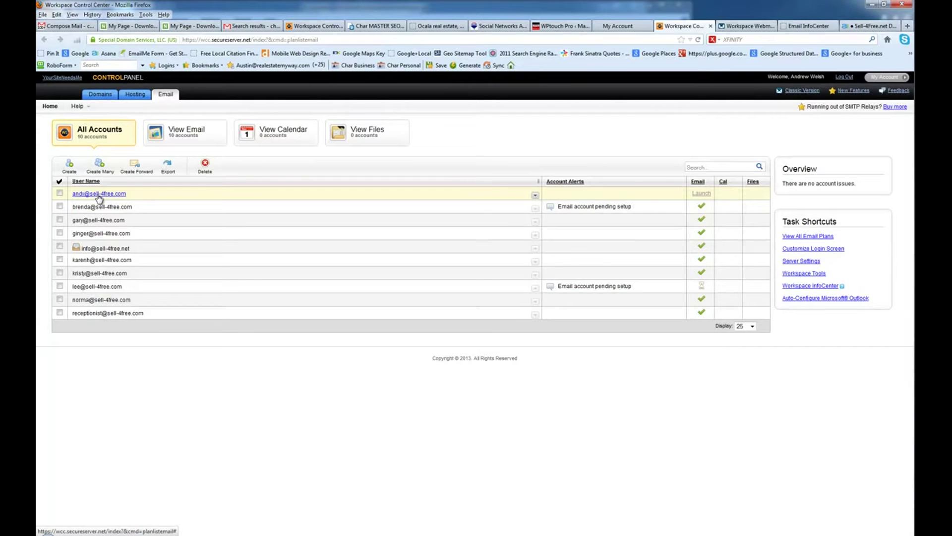
key("alt+Tab")
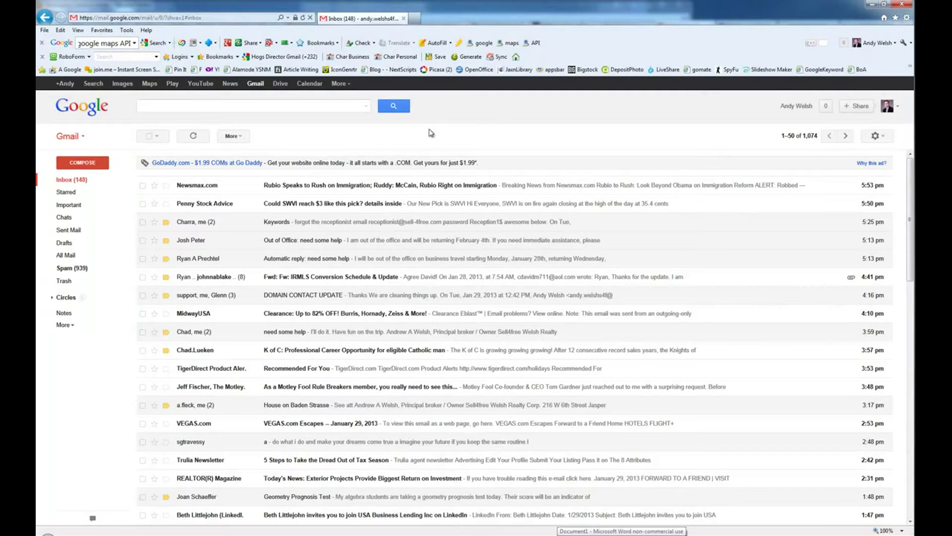
Go to Gmail Settings > Accounts and Import and start adding a POP3 mail account.
left_click(882, 138)
left_click(854, 209)
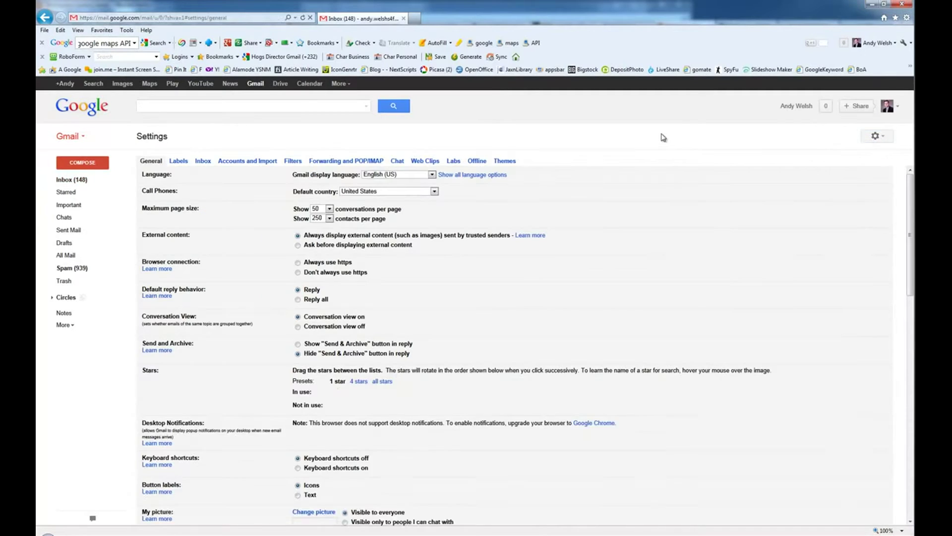
left_click(237, 162)
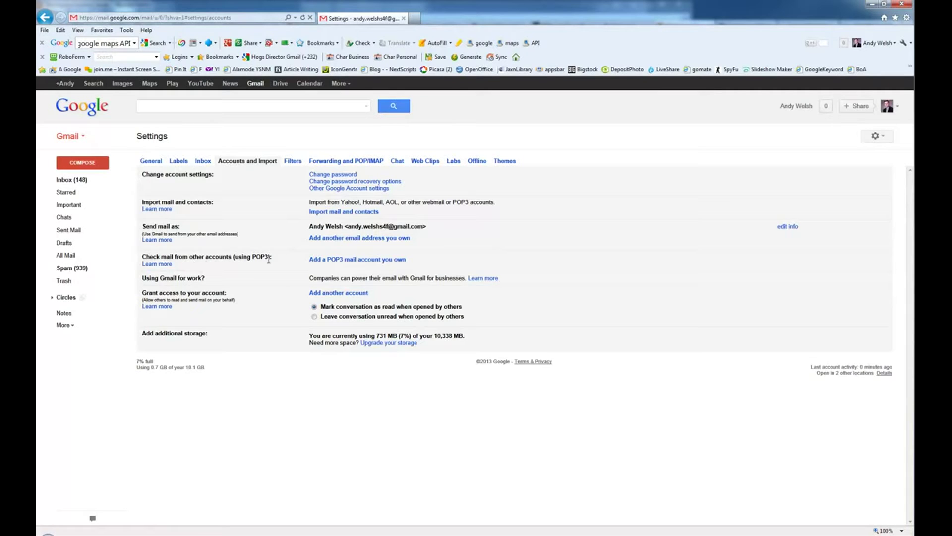
left_click(343, 263)
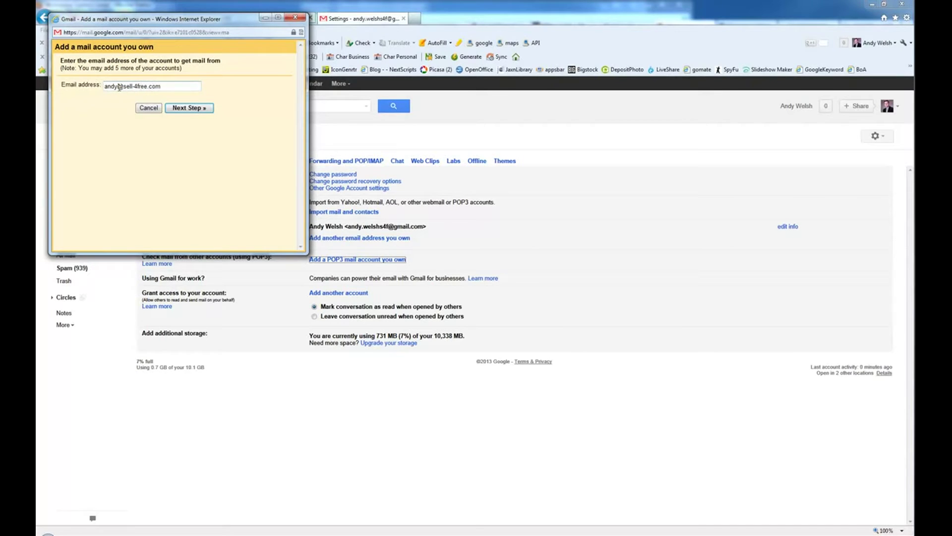
Enter the business address, continue to the server form, and fill in username and password.
left_click(179, 108)
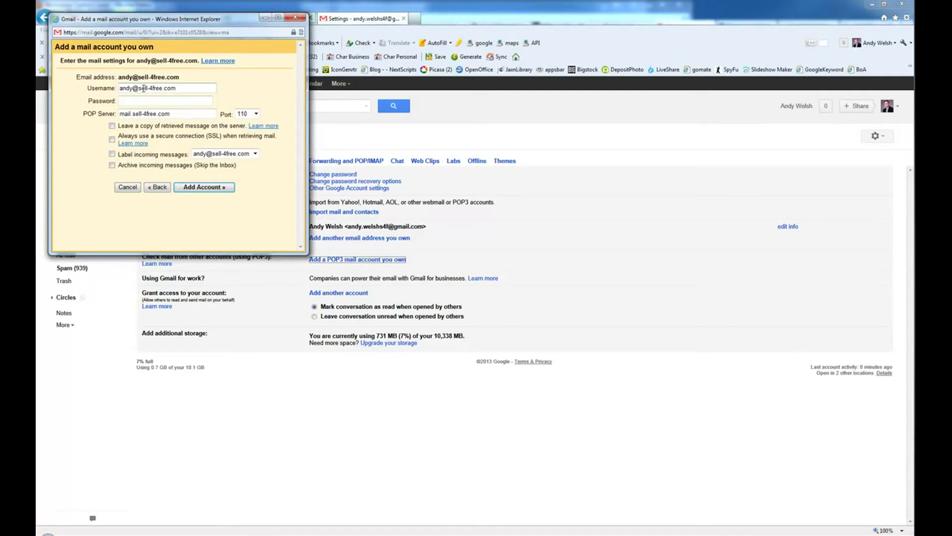
key("Tab")
key("Tab")
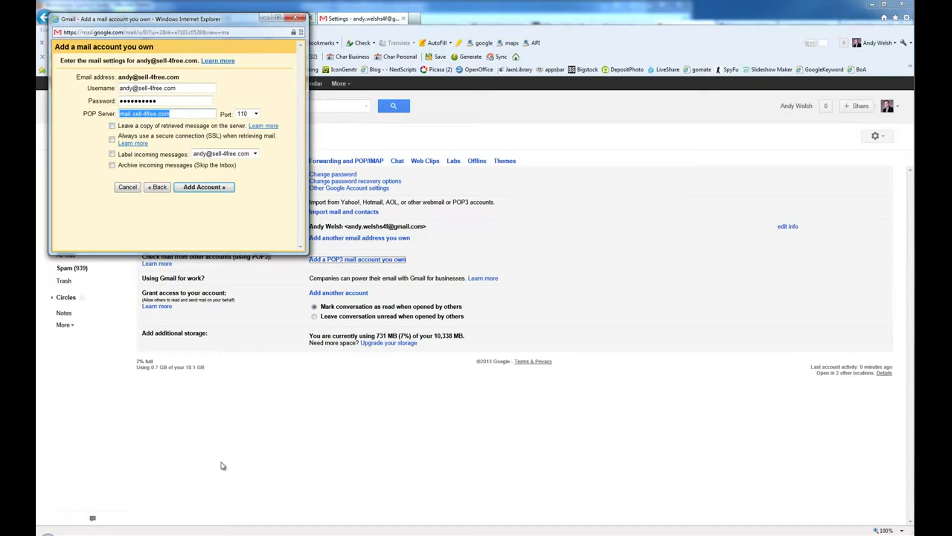
Copy the incoming POP3 server name from the GoDaddy Email InfoCenter.
key("alt+Tab")
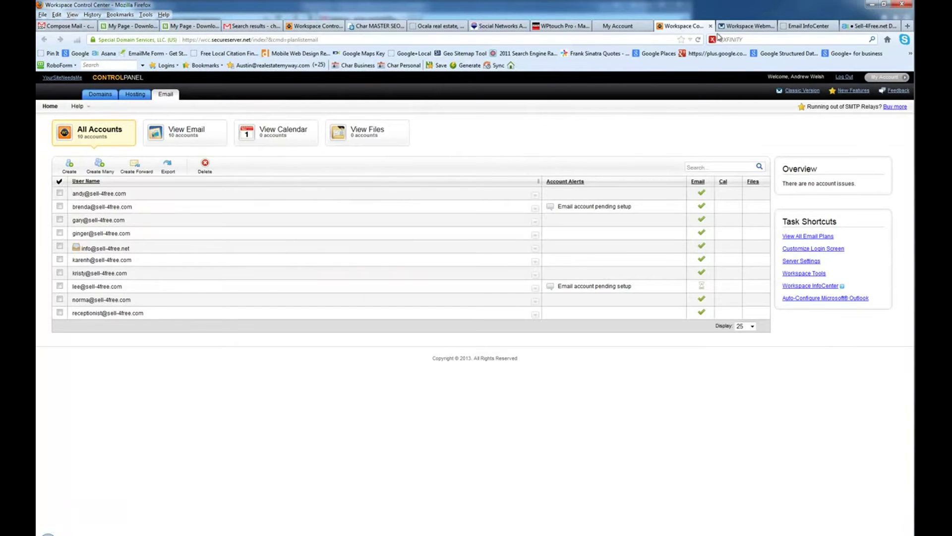
left_click(803, 25)
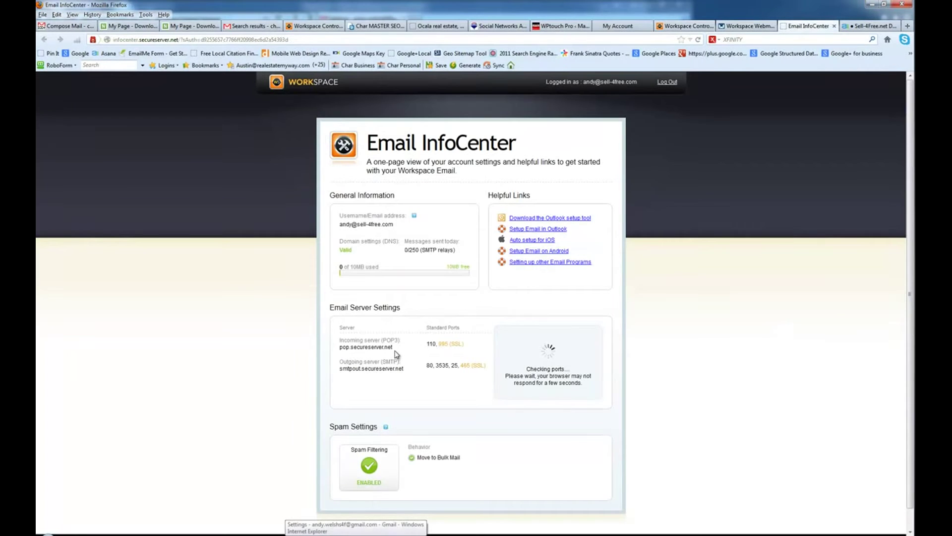
left_click_drag(393, 347, 340, 347)
right_click(340, 347)
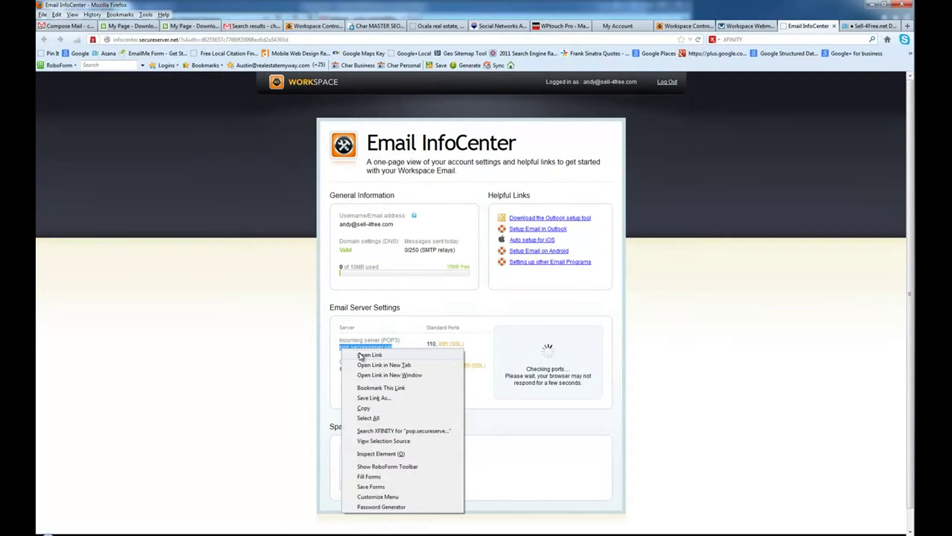
left_click(374, 412)
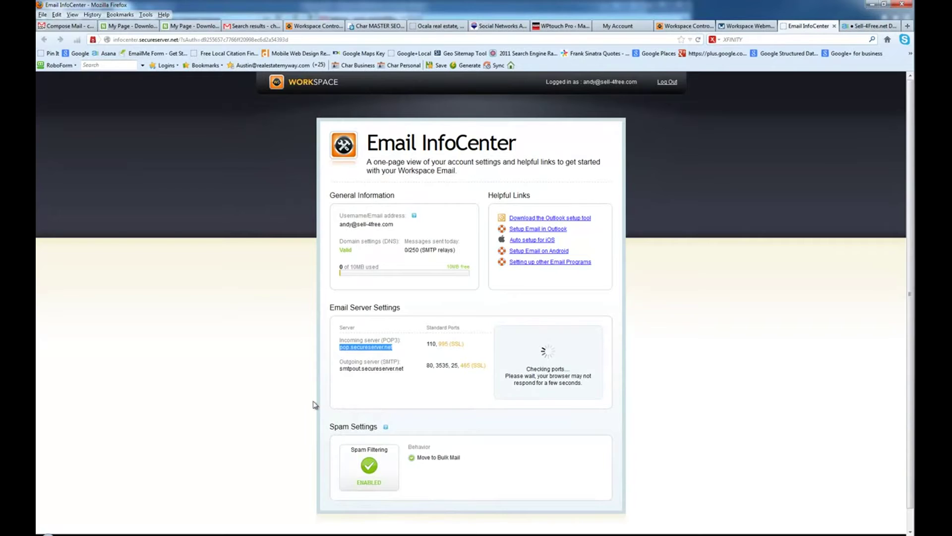
Paste pop.secureserver.net into the POP Server field of Gmail's add-account dialog.
key("alt+Tab")
key("ctrl+v")
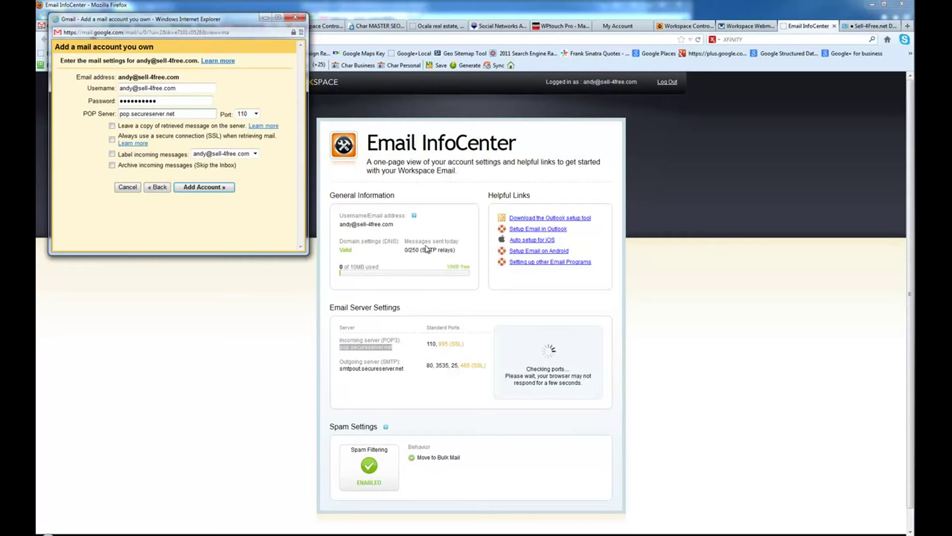
left_click(746, 26)
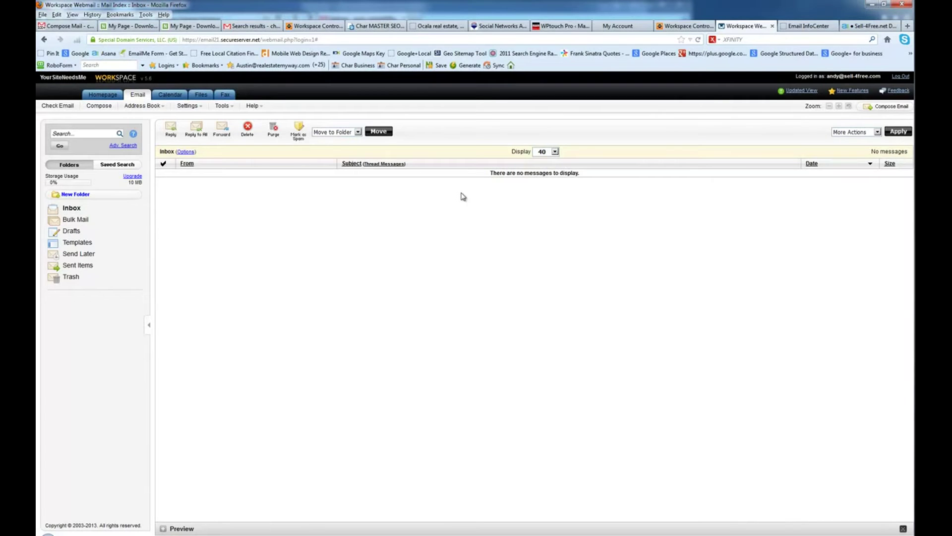
Turn on labelling of incoming messages and add the POP3 account to Gmail.
left_click(806, 26)
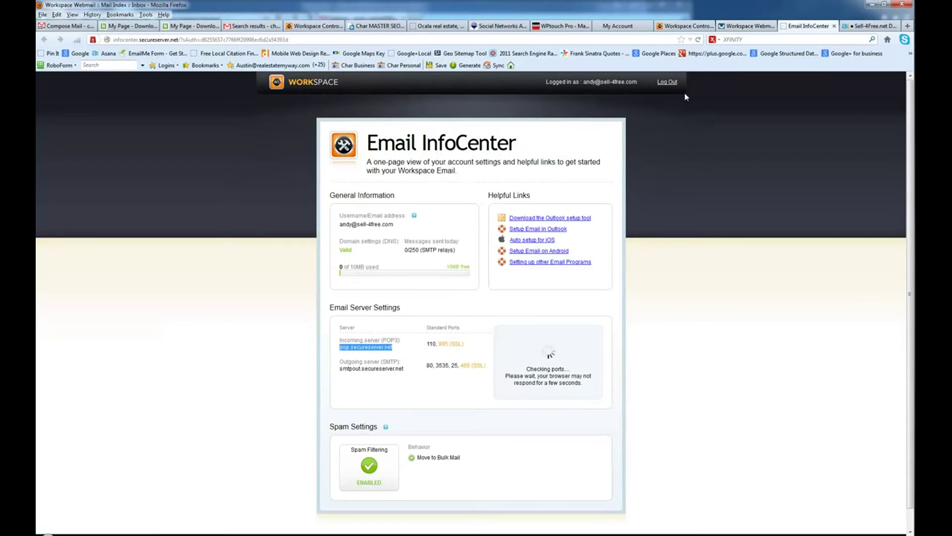
key("alt+Tab")
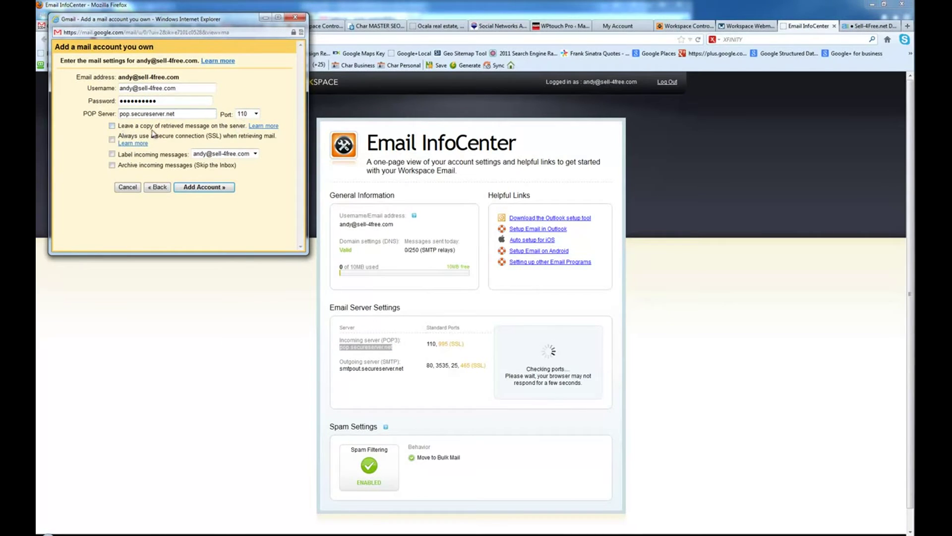
left_click(112, 154)
left_click(207, 189)
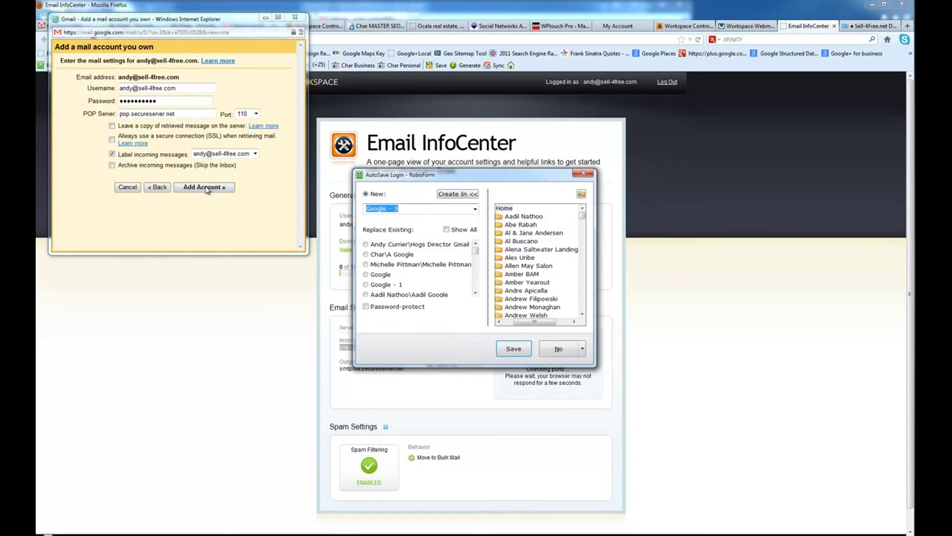
Choose to send as this address, turn off 'Treat as an alias', and send through Gmail.
left_click(583, 174)
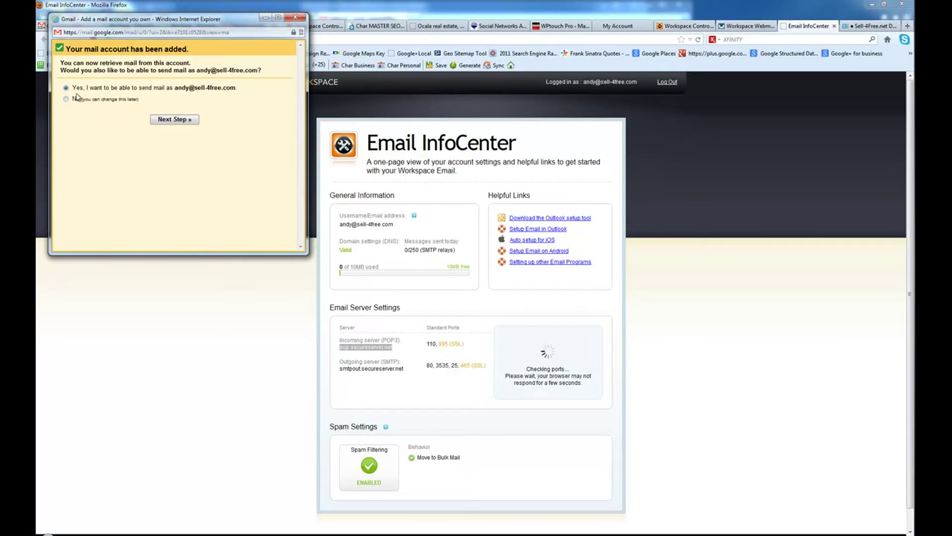
left_click(173, 121)
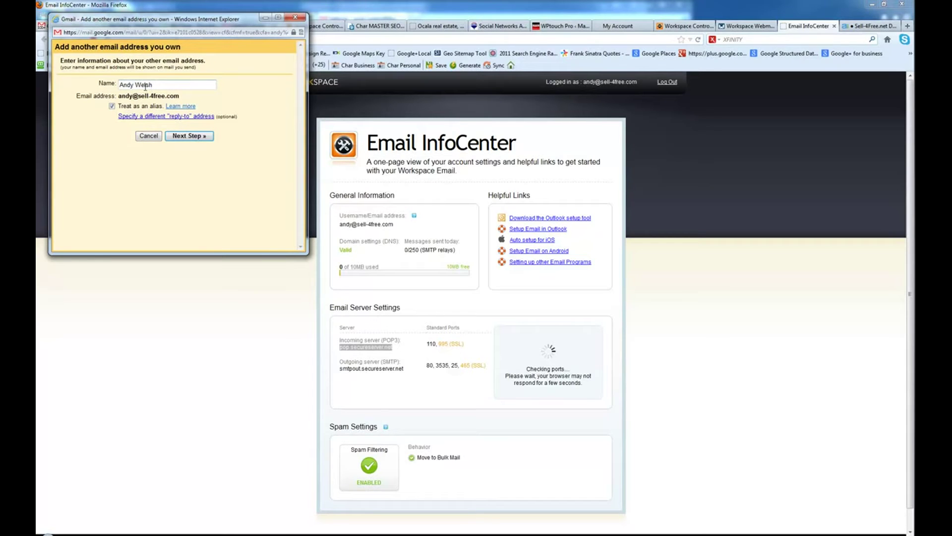
left_click(114, 106)
left_click(189, 137)
left_click(188, 137)
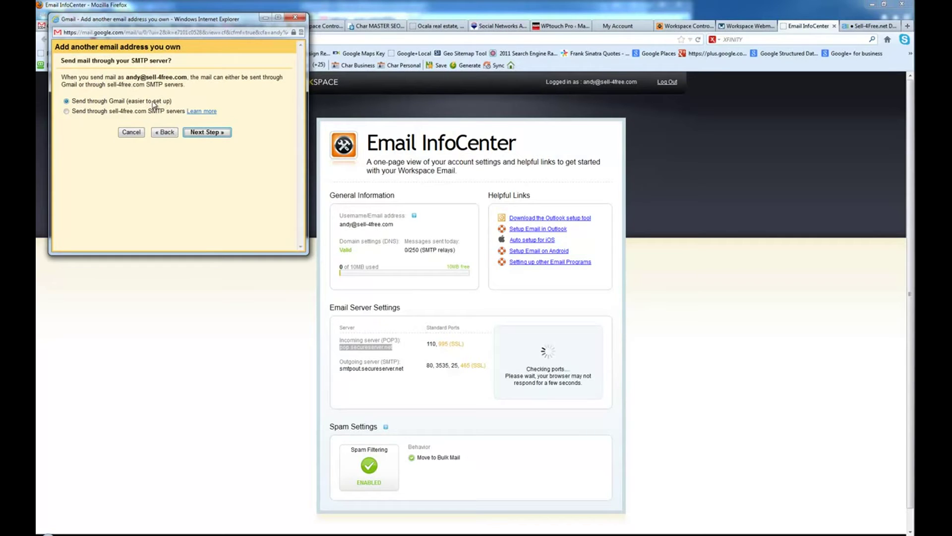
left_click(206, 133)
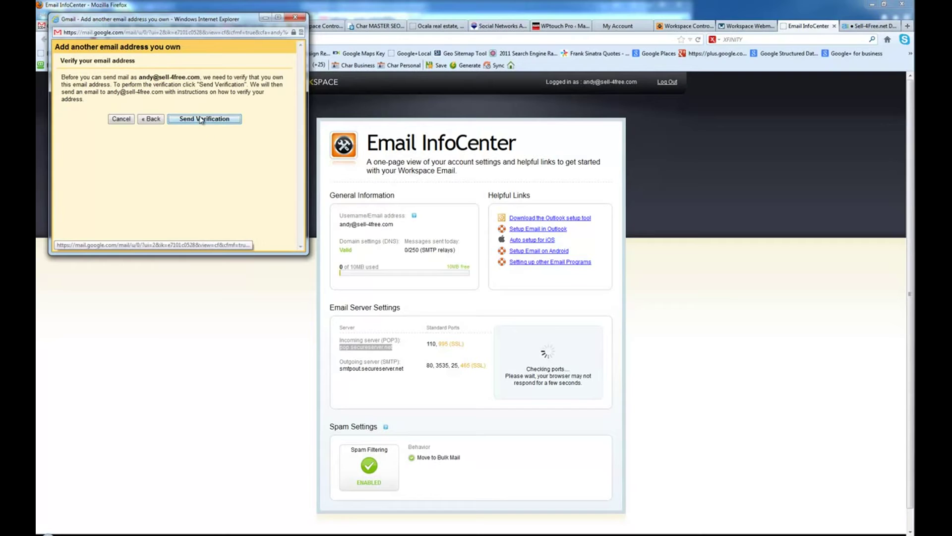
Send a confirmation code and copy it from the Gmail Confirmation email in Workspace Webmail.
left_click(202, 119)
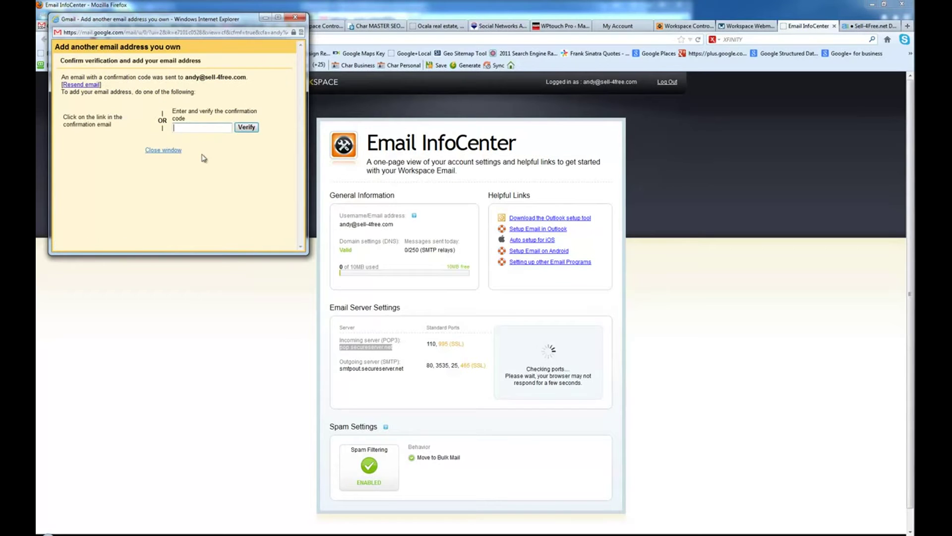
left_click(748, 25)
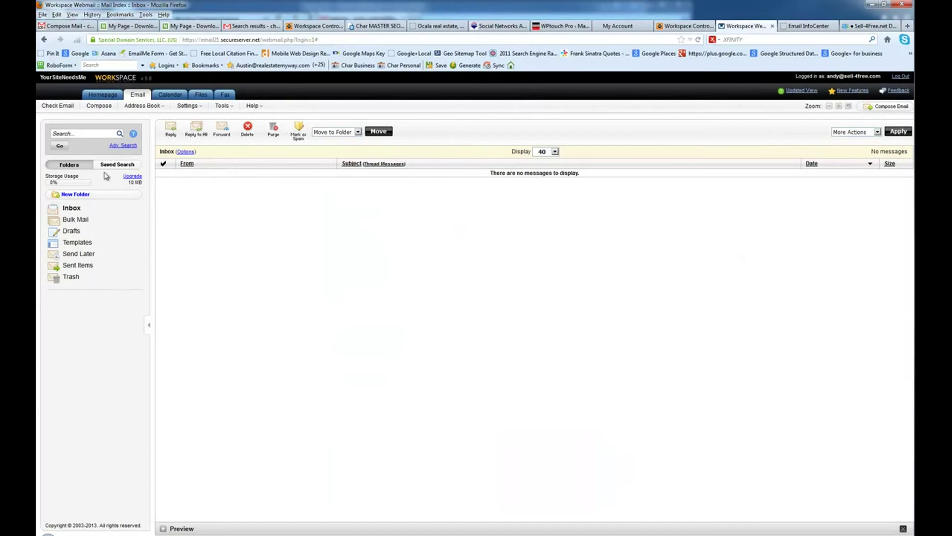
left_click(74, 208)
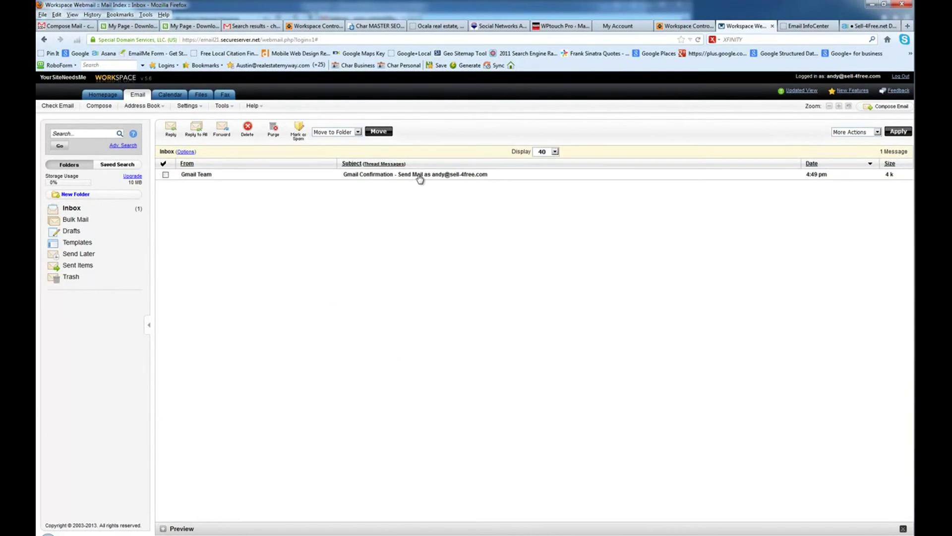
left_click(419, 176)
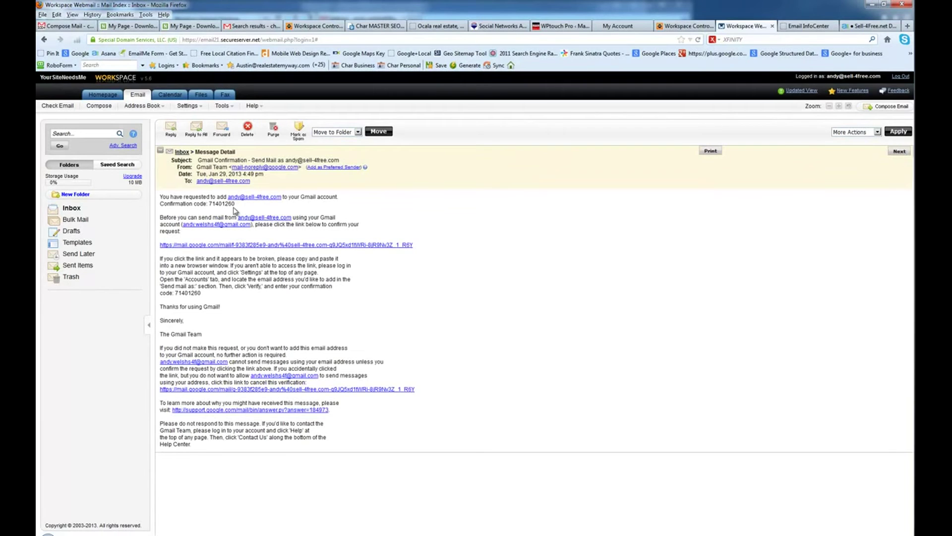
left_click_drag(235, 204, 210, 204)
right_click(214, 206)
left_click(231, 211)
Paste the code into Gmail's verification dialog, verify it, and return to Gmail settings.
key("alt+Tab")
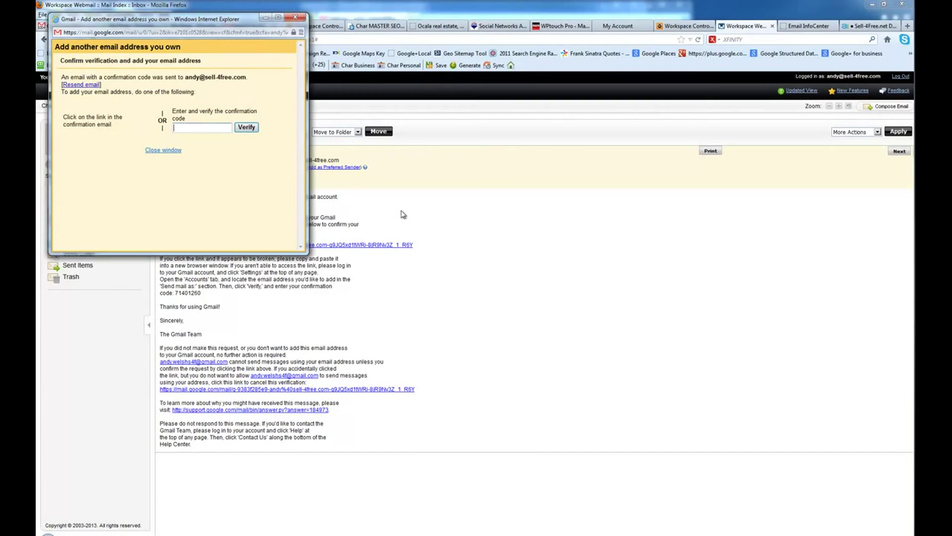
left_click(227, 128)
key("ctrl+v")
left_click(246, 128)
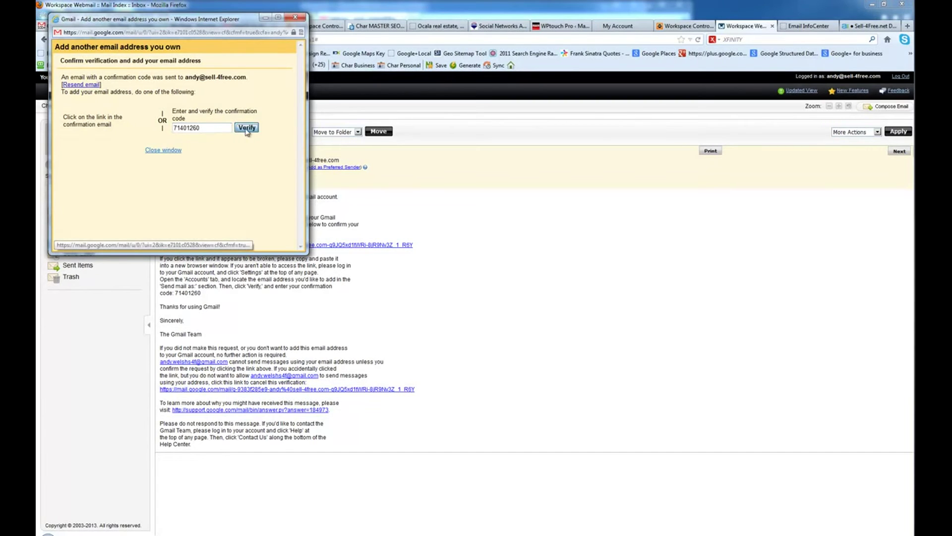
key("alt+Tab")
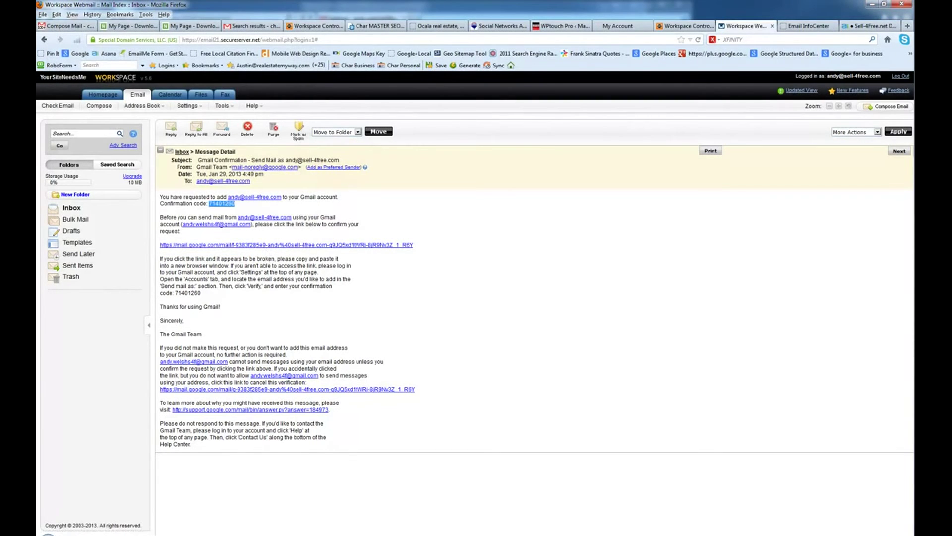
key("alt+Tab")
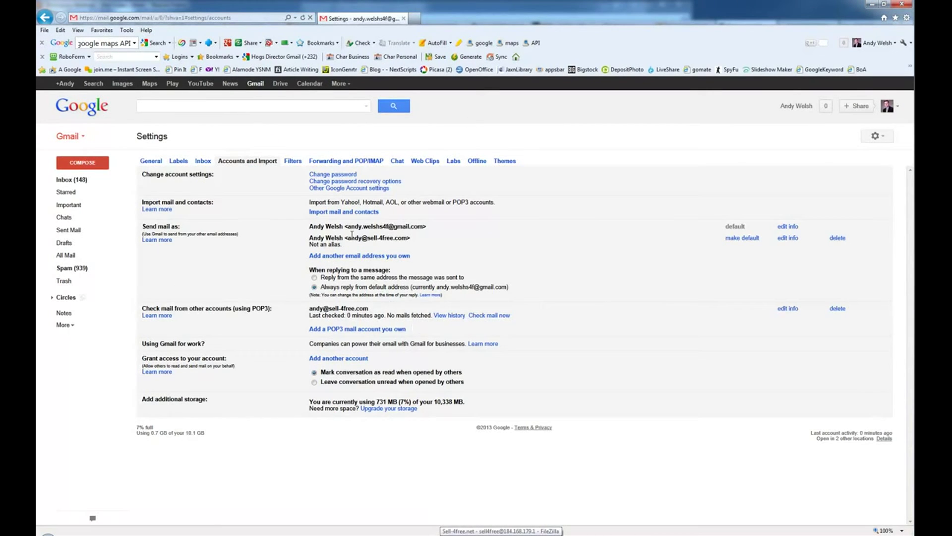
Make the GoDaddy business address the default under Send mail as.
left_click_drag(348, 240, 408, 239)
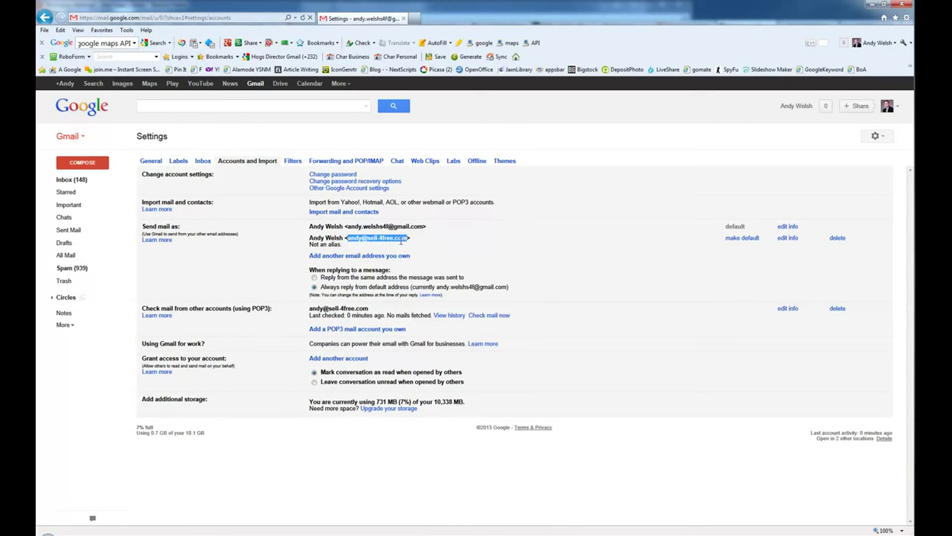
left_click(743, 240)
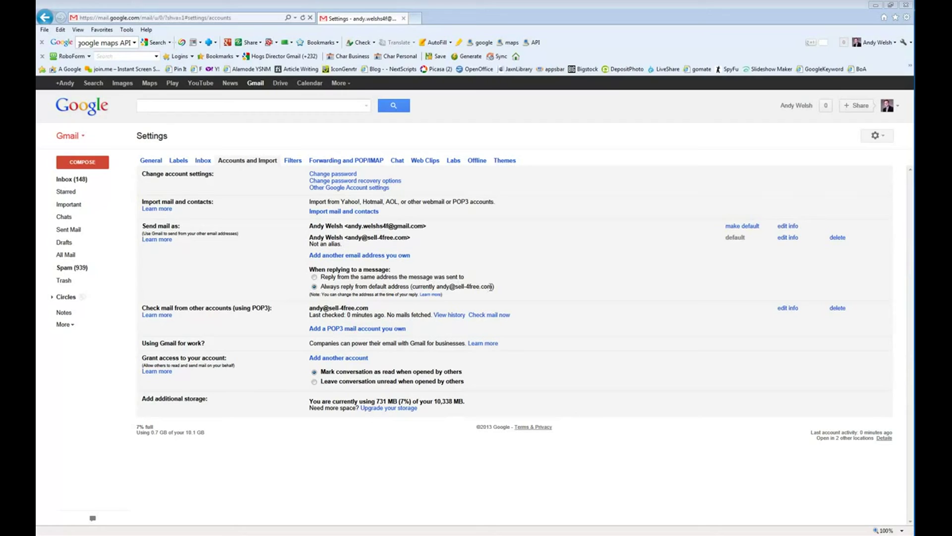
left_click_drag(488, 287, 436, 286)
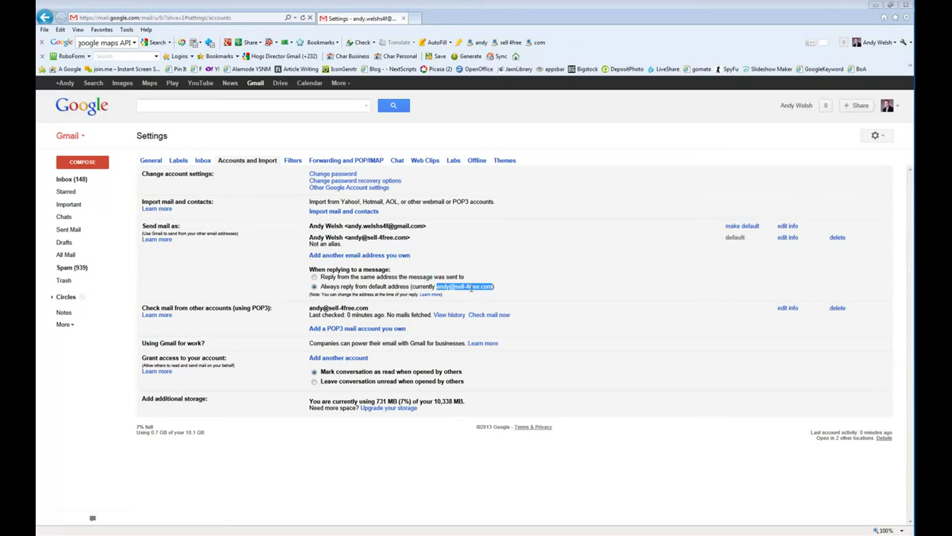
left_click(494, 287)
left_click_drag(494, 288, 461, 290)
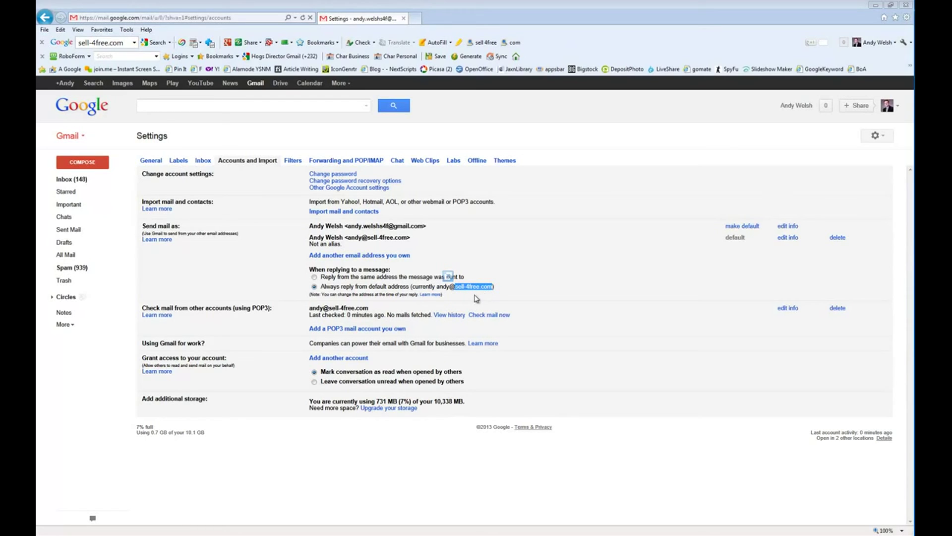
left_click(480, 288)
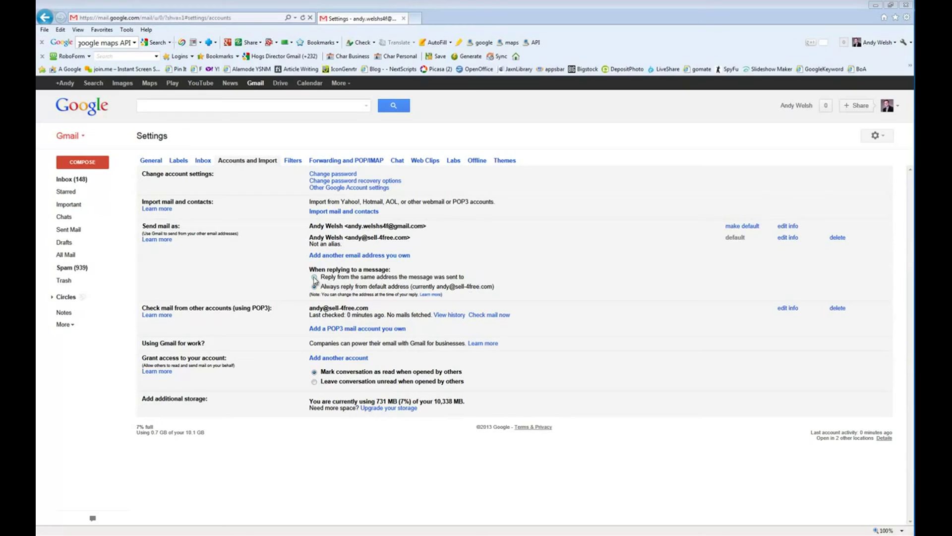
left_click(314, 277)
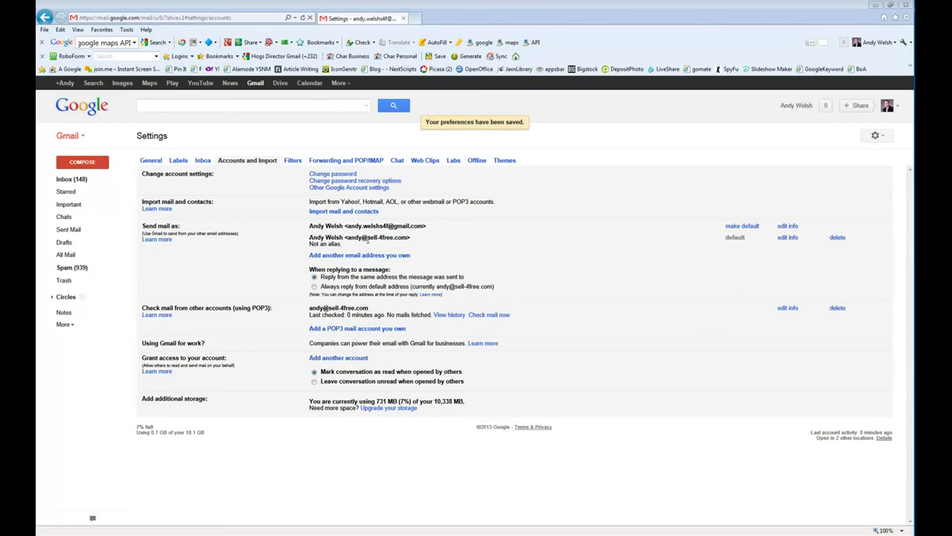
left_click_drag(368, 239, 402, 242)
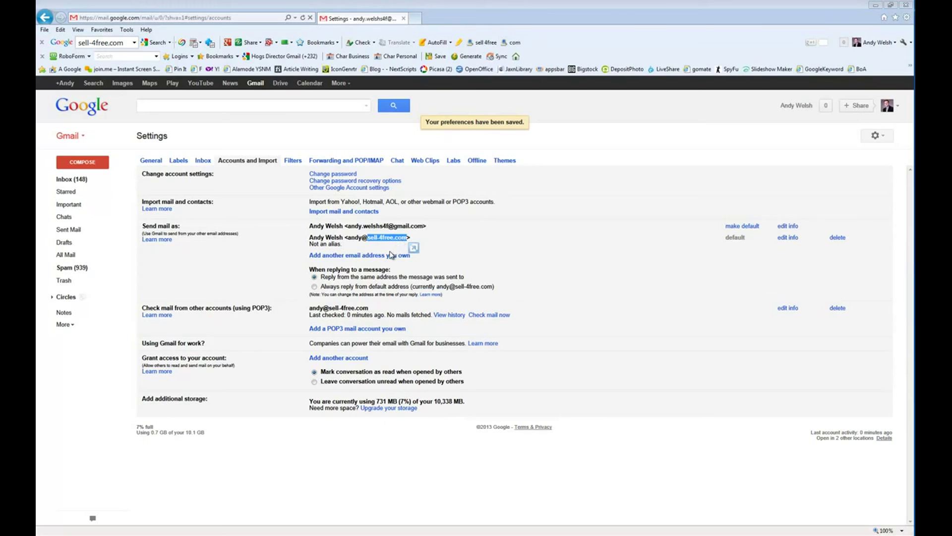
left_click(384, 242)
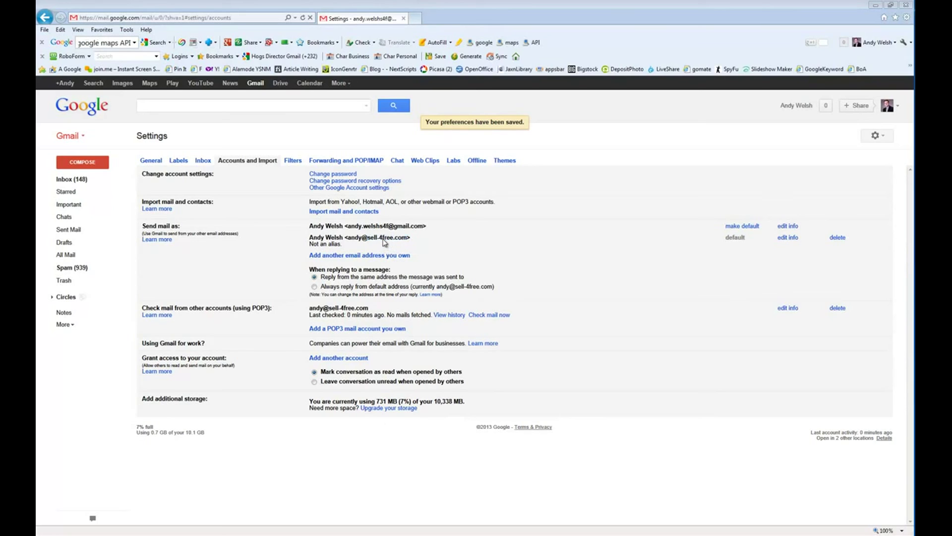
left_click(314, 286)
Review the email signature in General settings and save the changes.
left_click(157, 161)
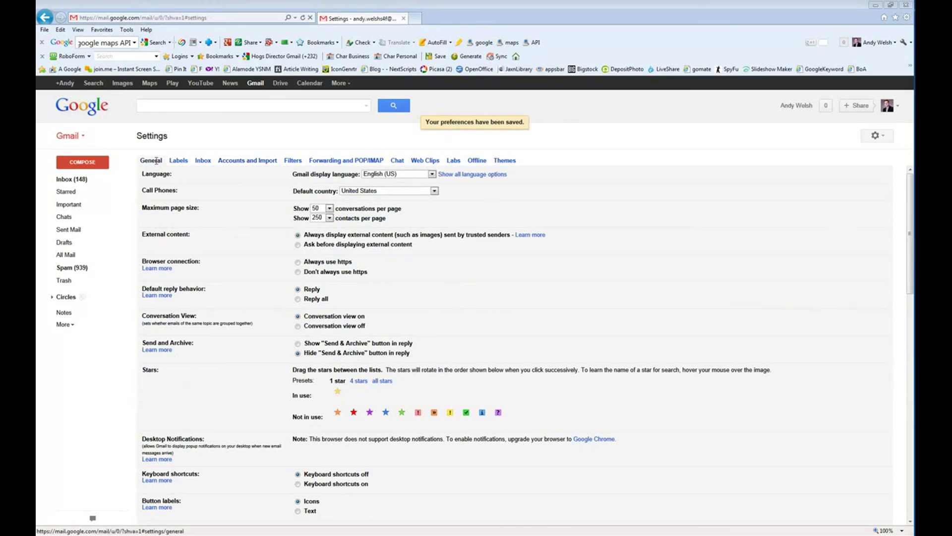
scroll(241, 291, "down", 15)
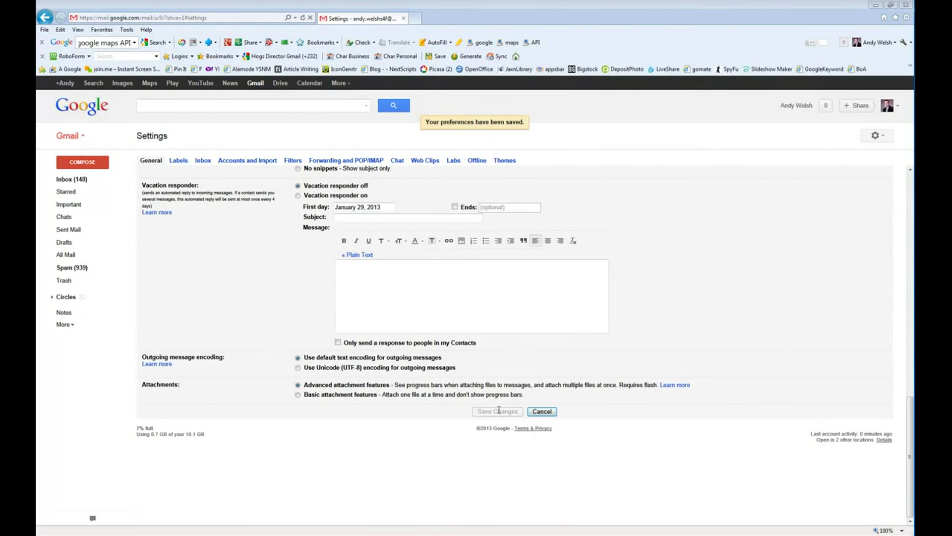
left_click(417, 277)
scroll(414, 280, "up", 5)
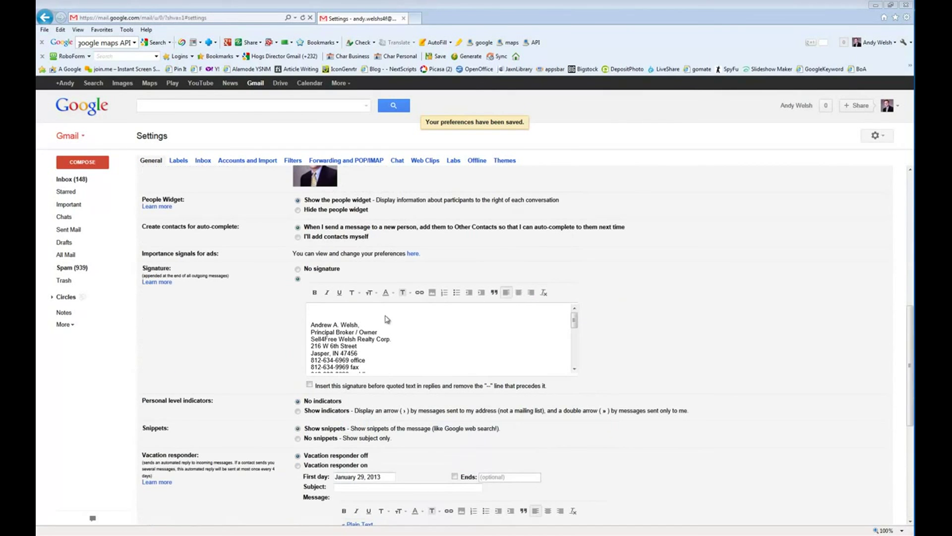
left_click(378, 323)
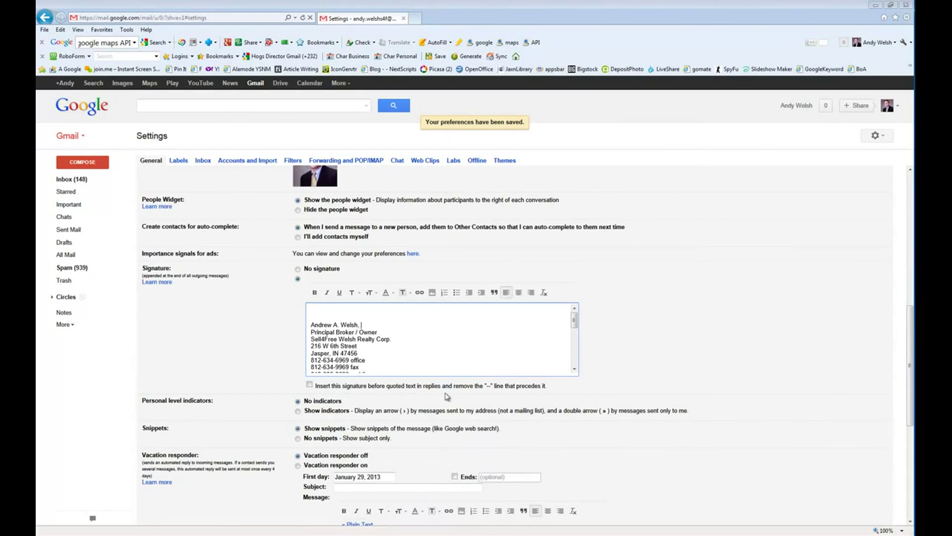
scroll(447, 394, "down", 5)
left_click(490, 412)
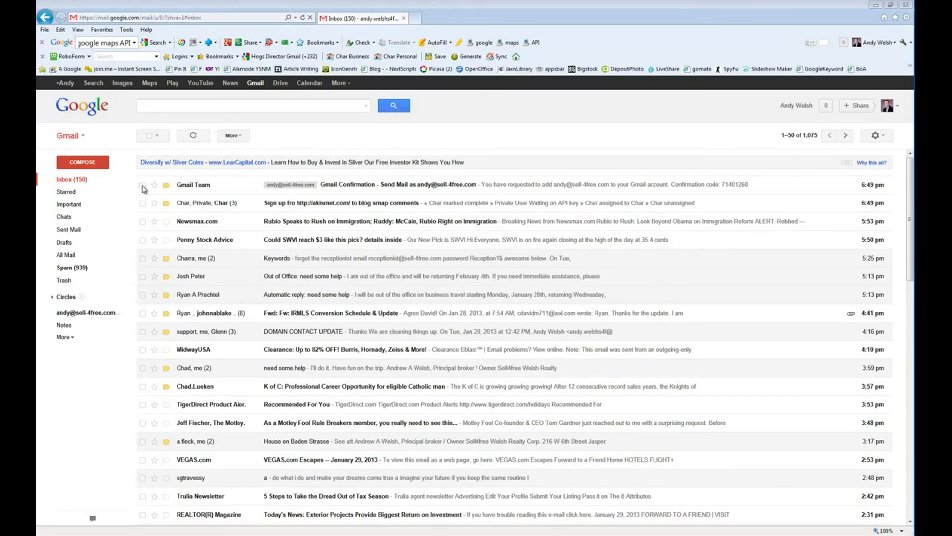
Trash the Gmail Team confirmation email and start a new message sent from the GoDaddy address.
left_click(143, 186)
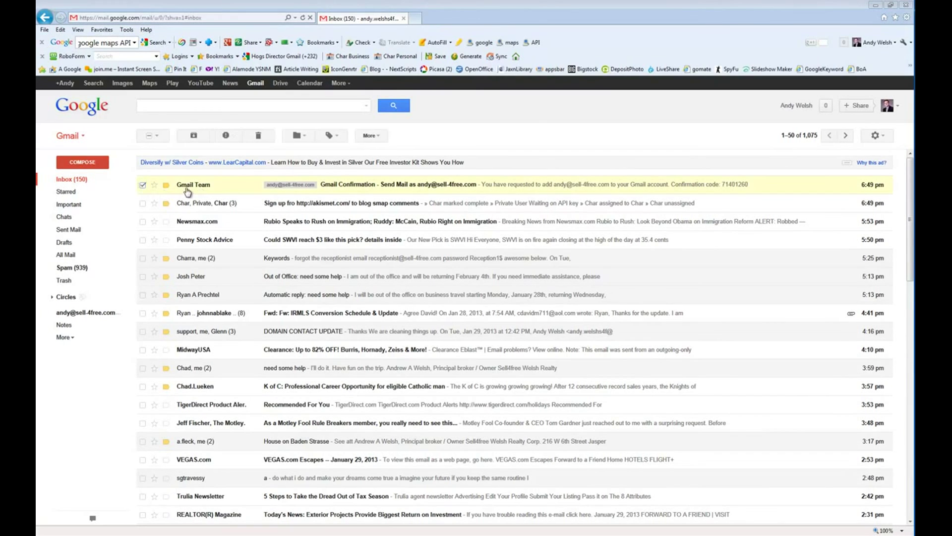
left_click(258, 137)
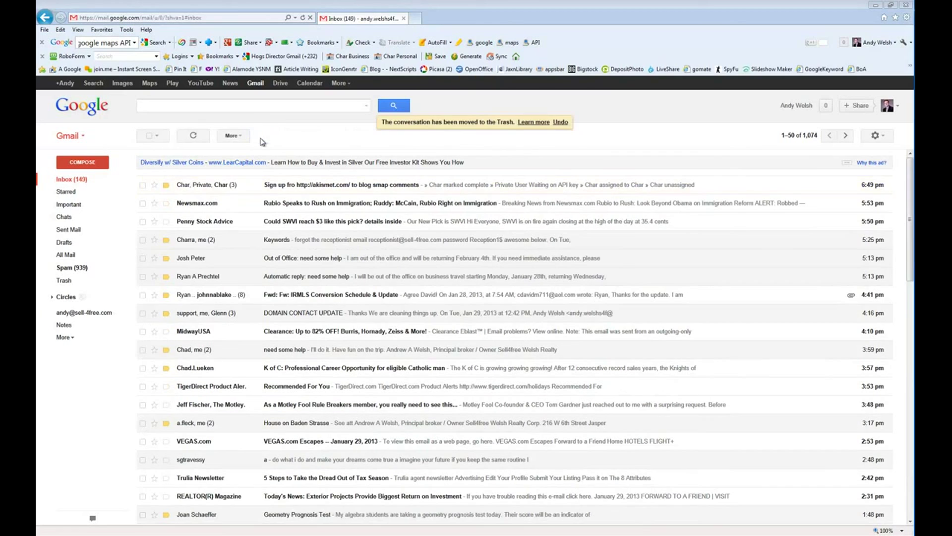
left_click(82, 163)
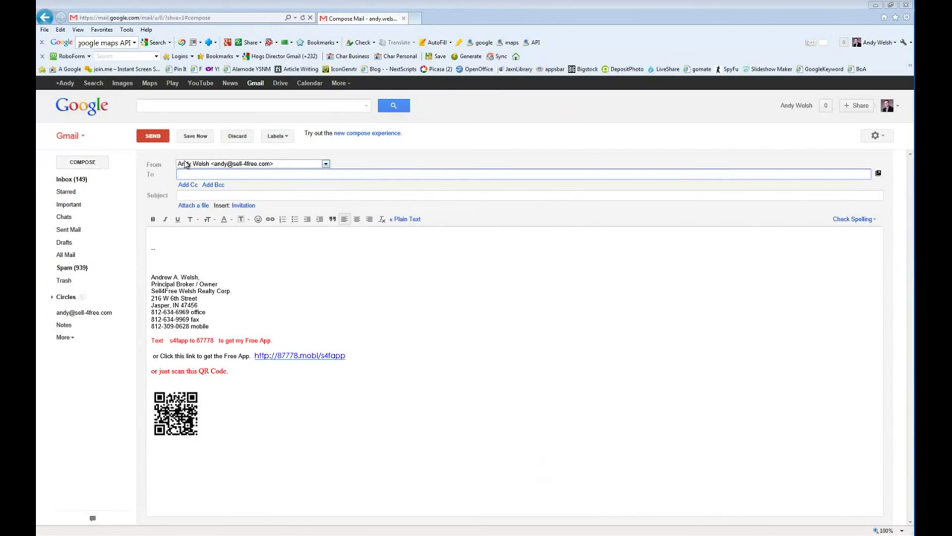
left_click(326, 164)
left_click(282, 173)
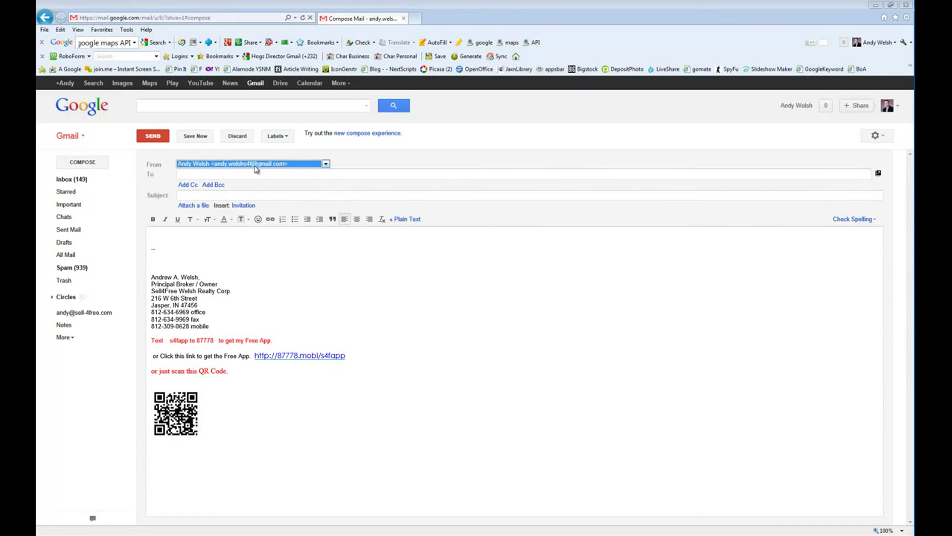
left_click(326, 164)
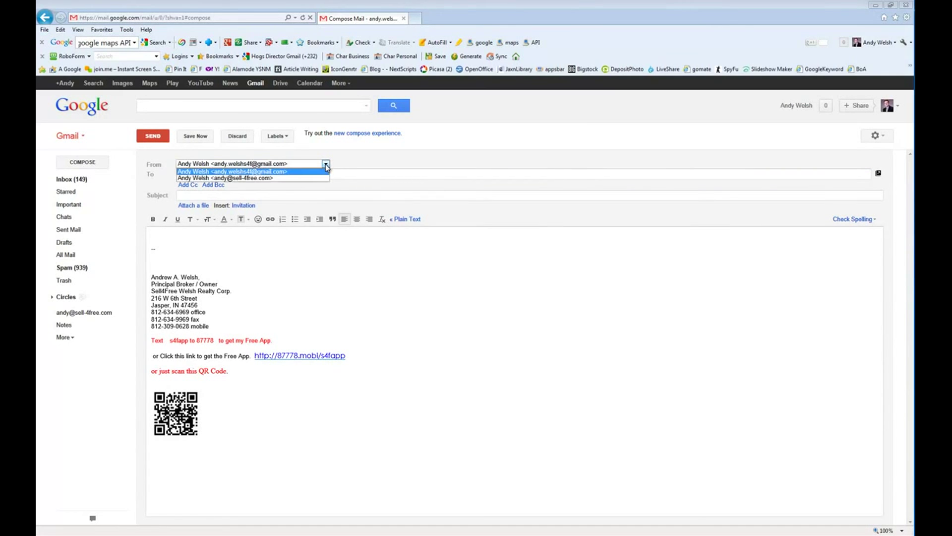
left_click(243, 177)
left_click(245, 174)
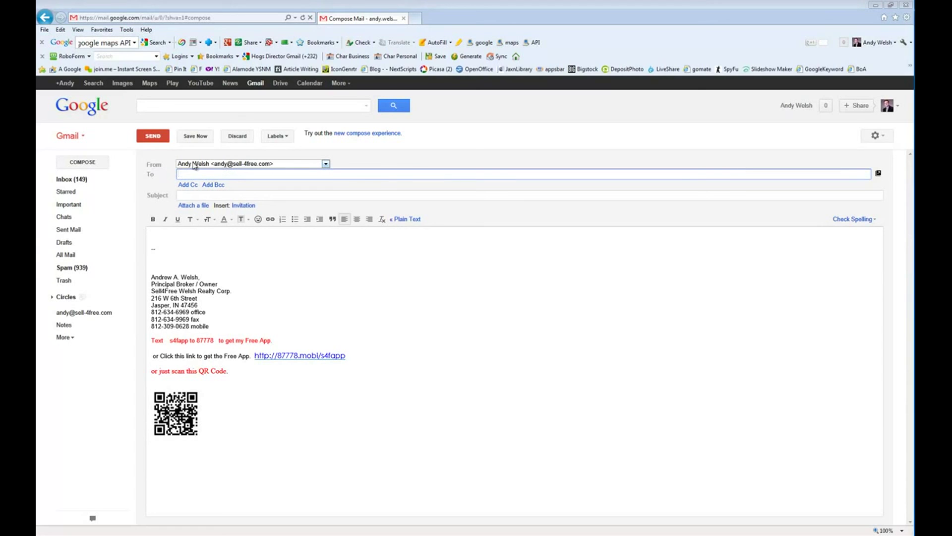